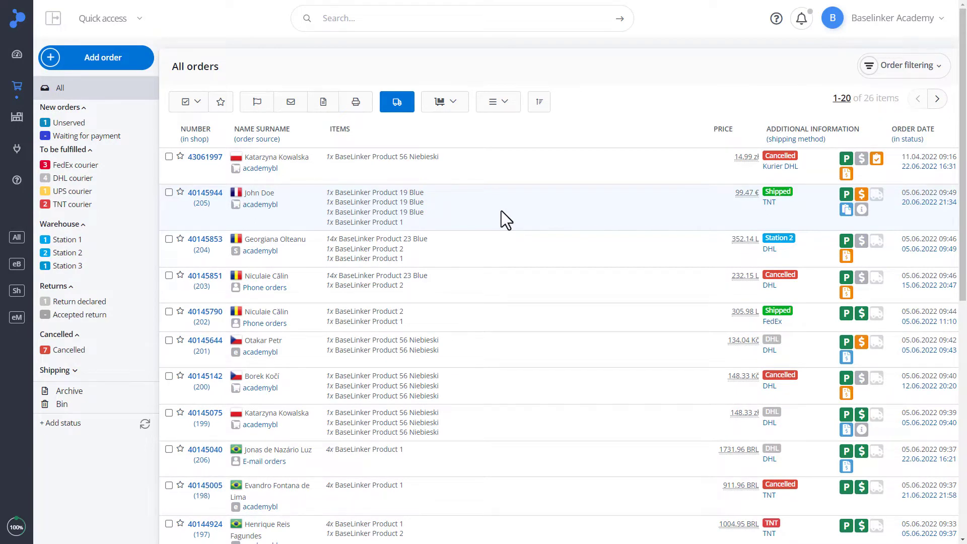
- Open the printouts and exports management page and browse the 24 available printouts and exports
click(371, 109)
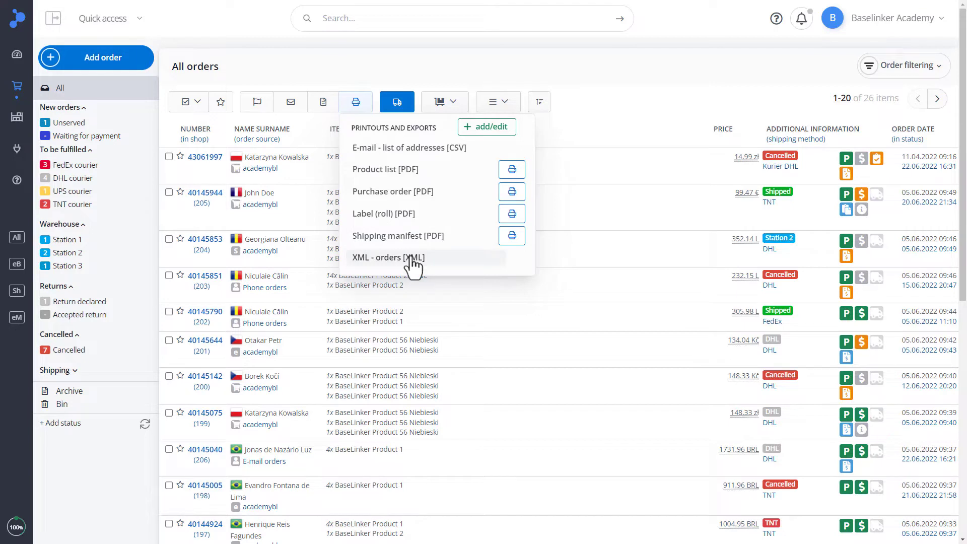
click(473, 136)
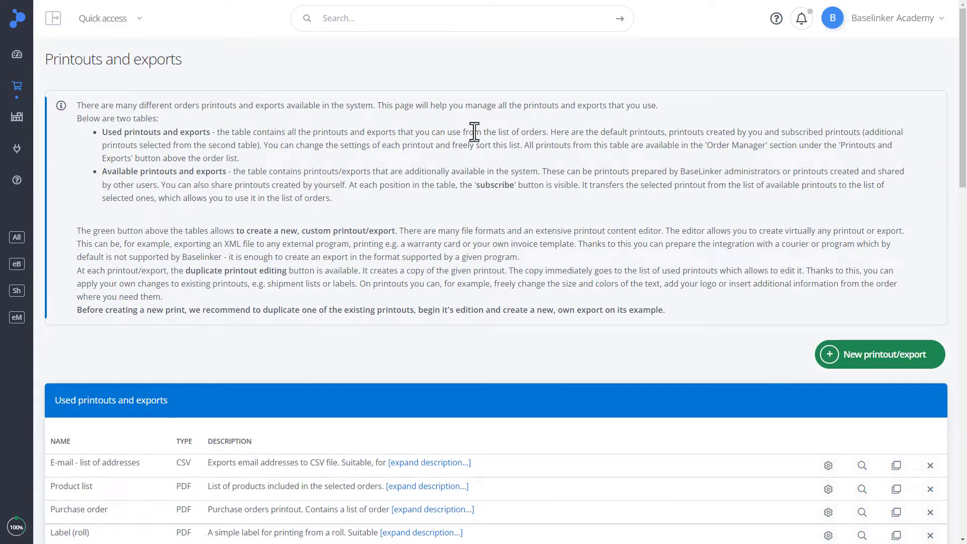
scroll(474, 132, down, 2)
scroll(474, 132, down, 4)
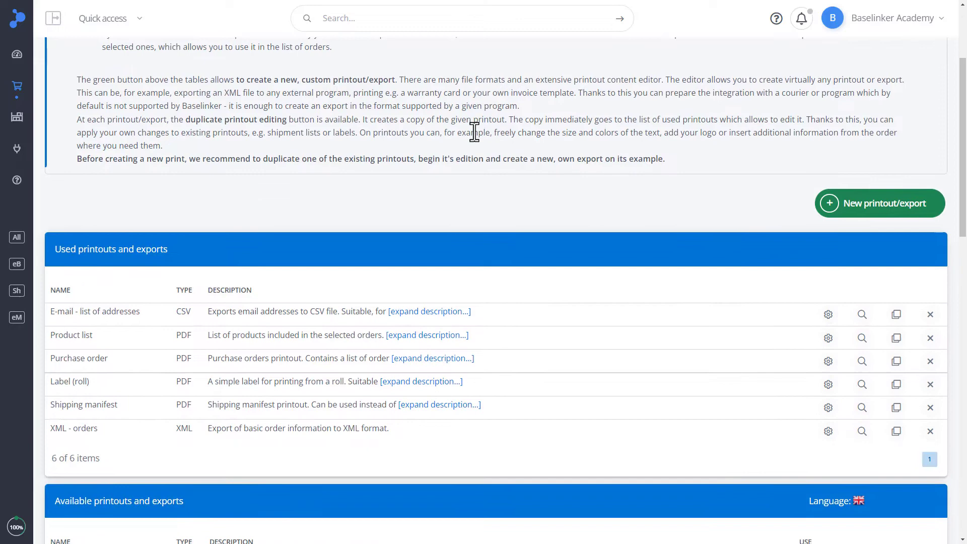
scroll(473, 130, down, 1)
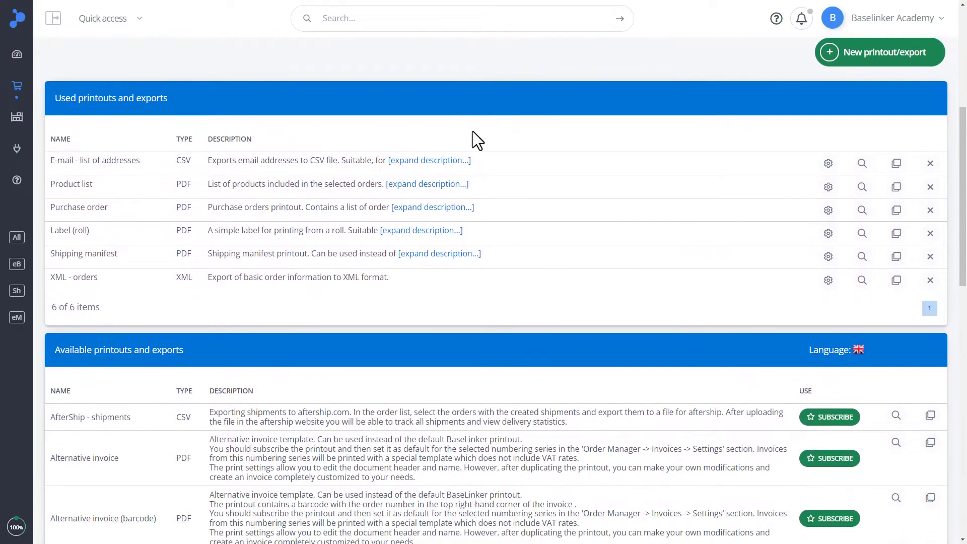
scroll(473, 131, down, 1)
scroll(473, 131, down, 4)
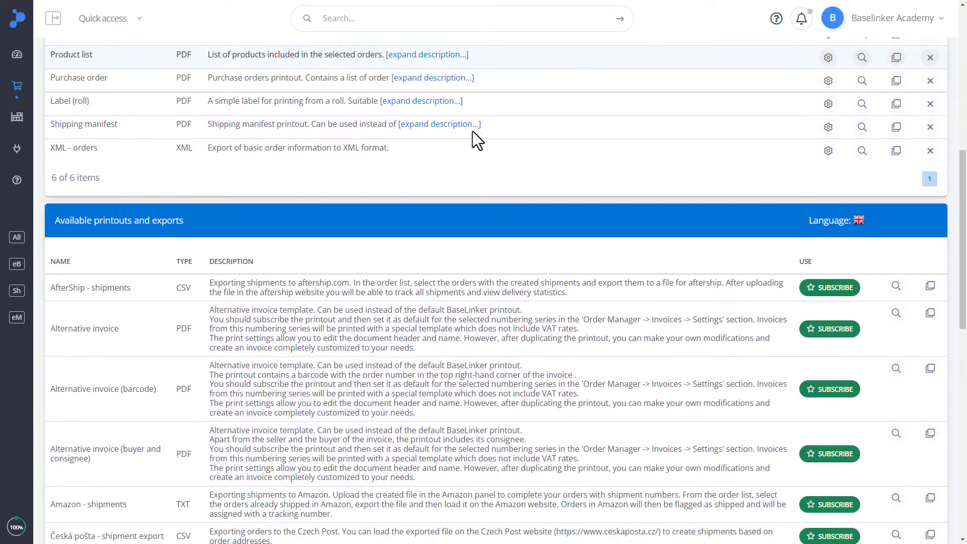
scroll(472, 131, down, 4)
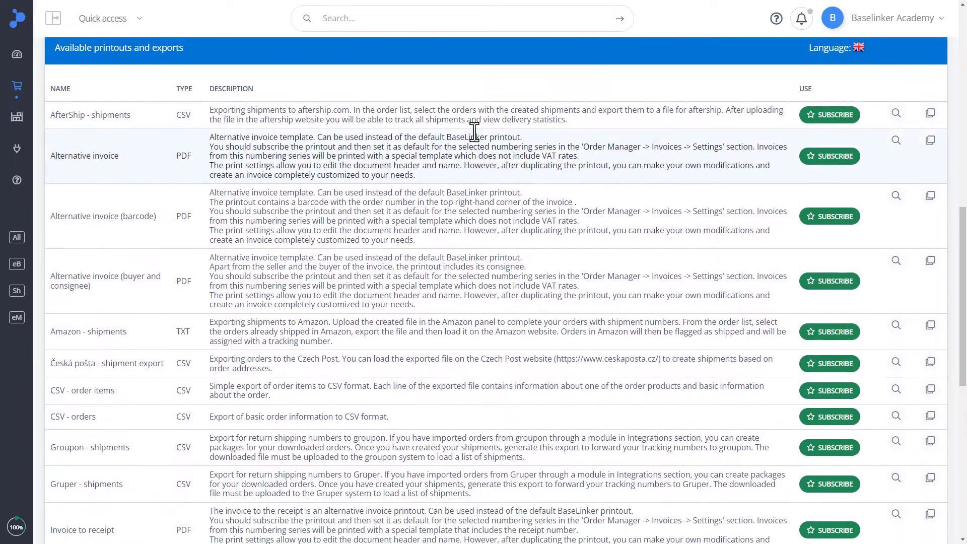
scroll(475, 131, down, 4)
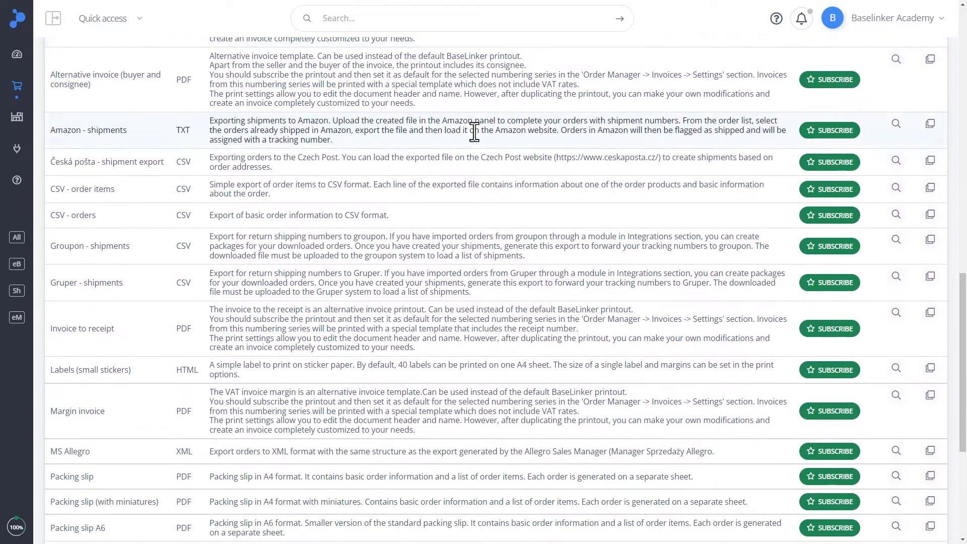
scroll(475, 132, down, 1)
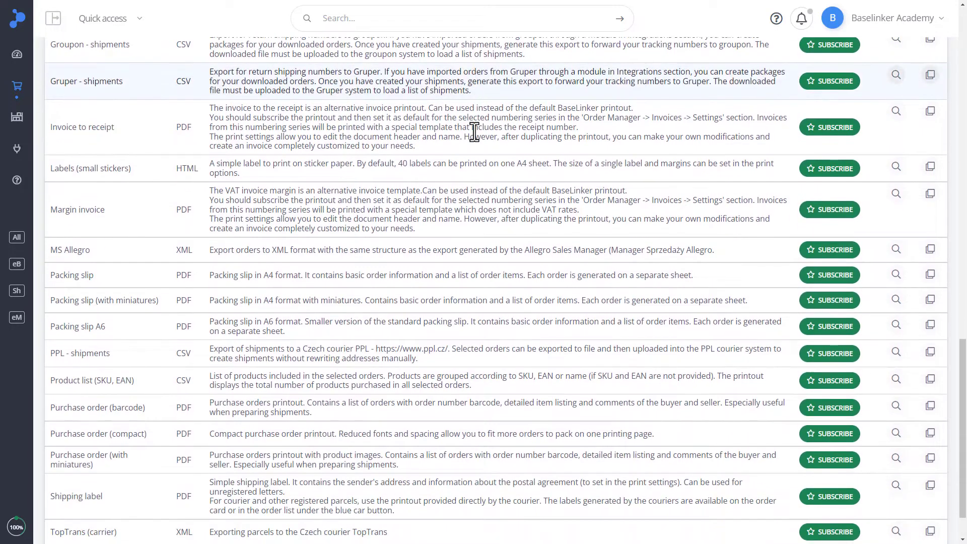
scroll(474, 132, down, 2)
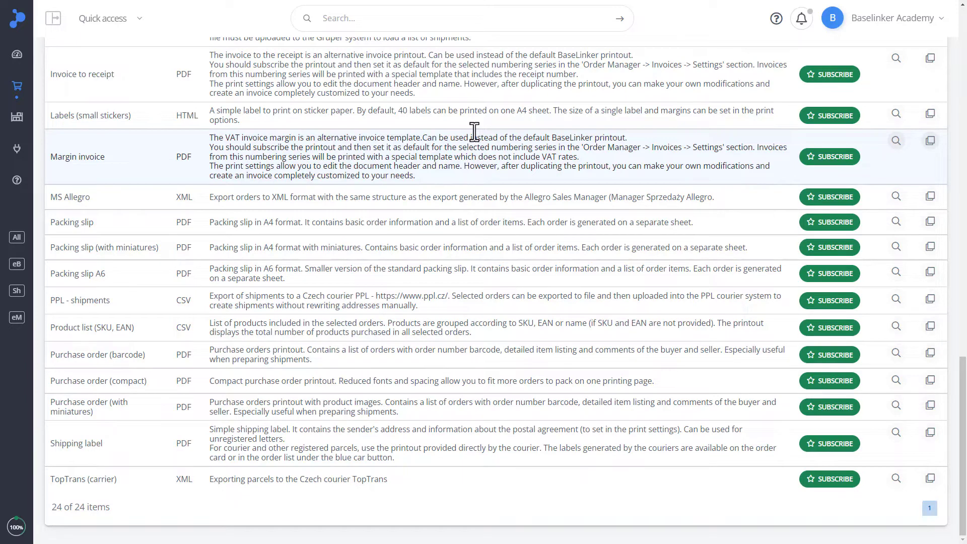
- Subscribe to Purchase order (with miniatures), then check the Used printouts and exports table
click(812, 416)
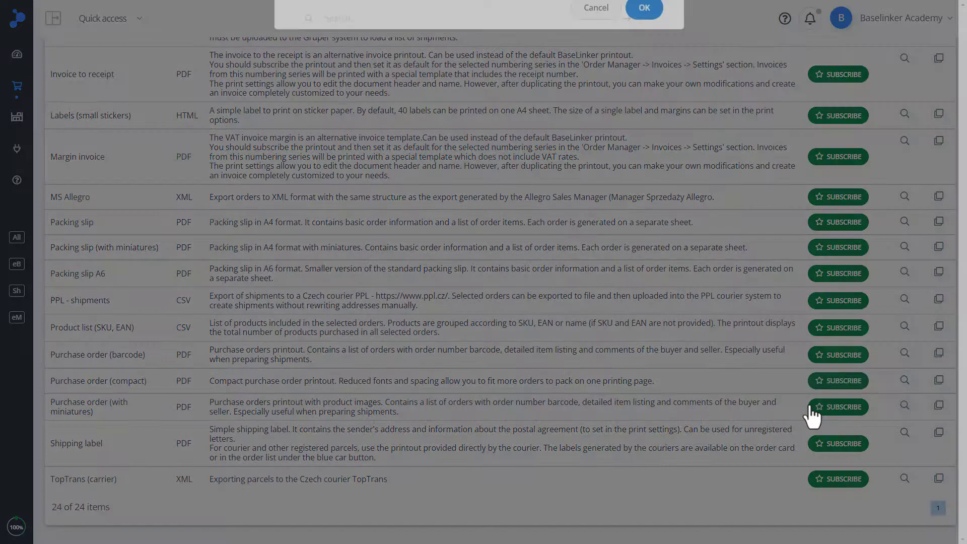
click(644, 79)
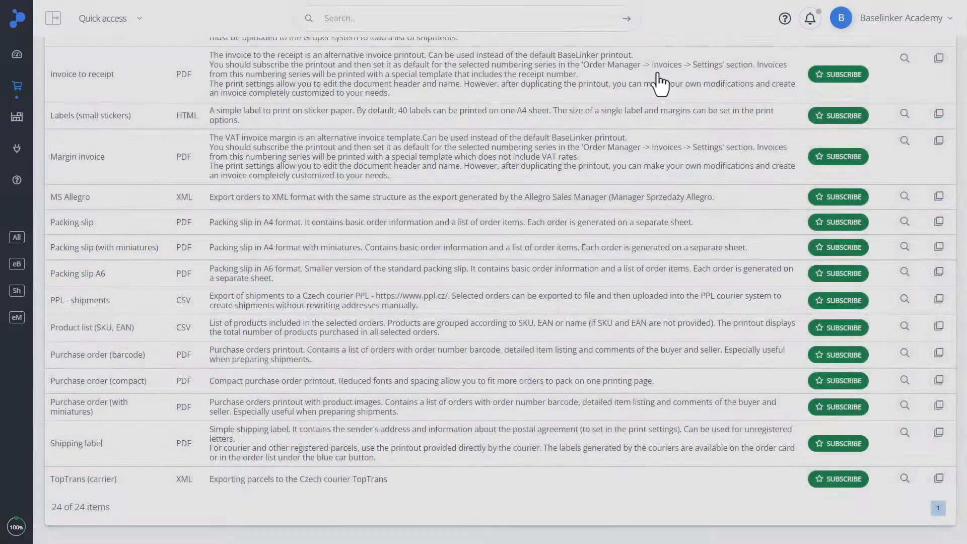
scroll(622, 105, up, 5)
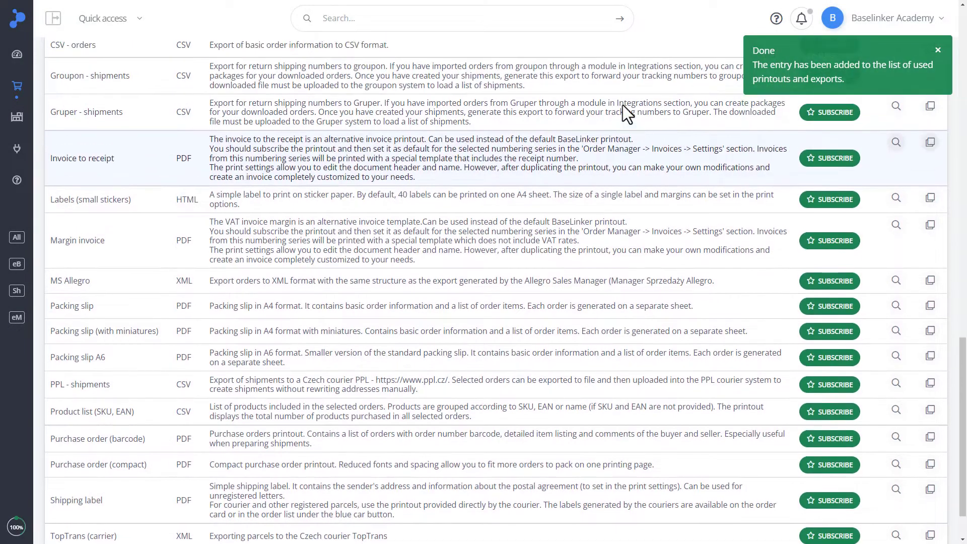
scroll(623, 104, up, 7)
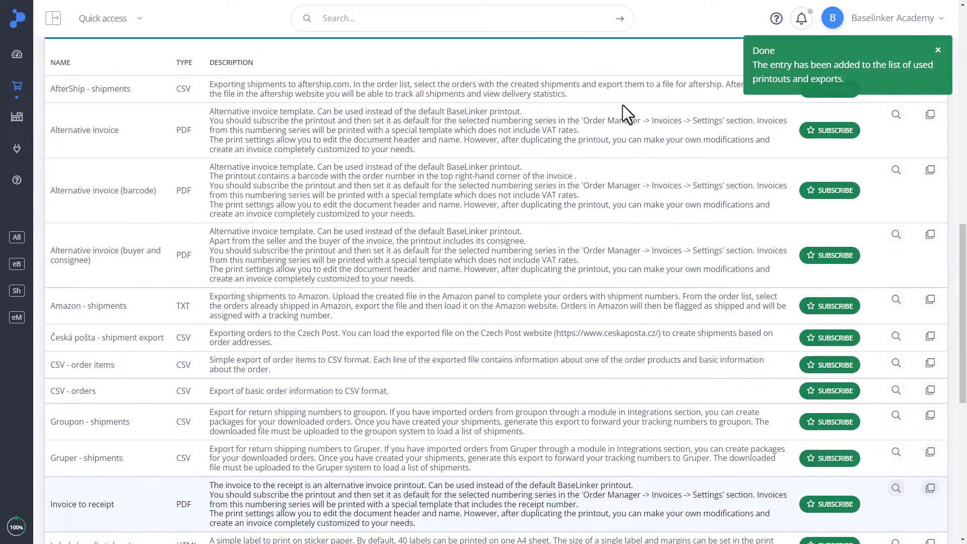
scroll(623, 105, up, 5)
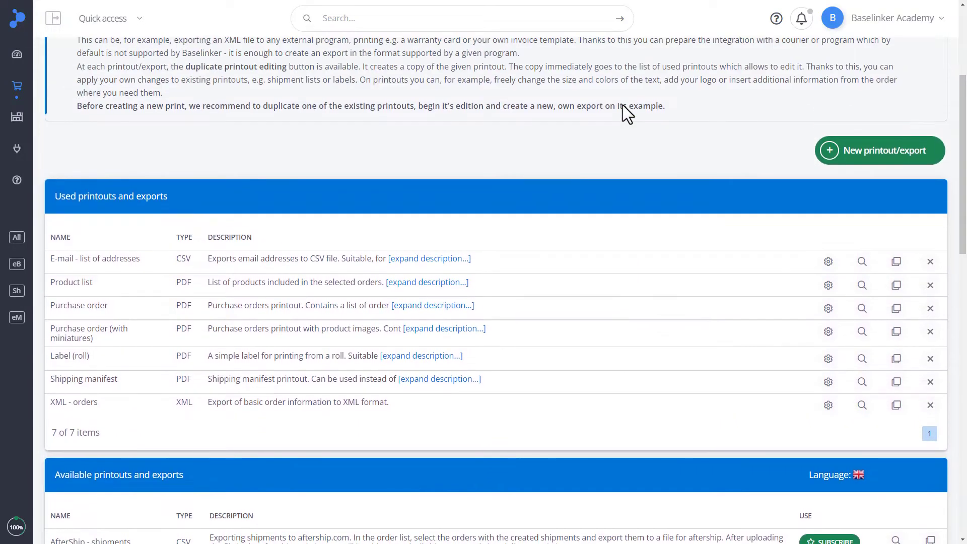
scroll(622, 104, up, 1)
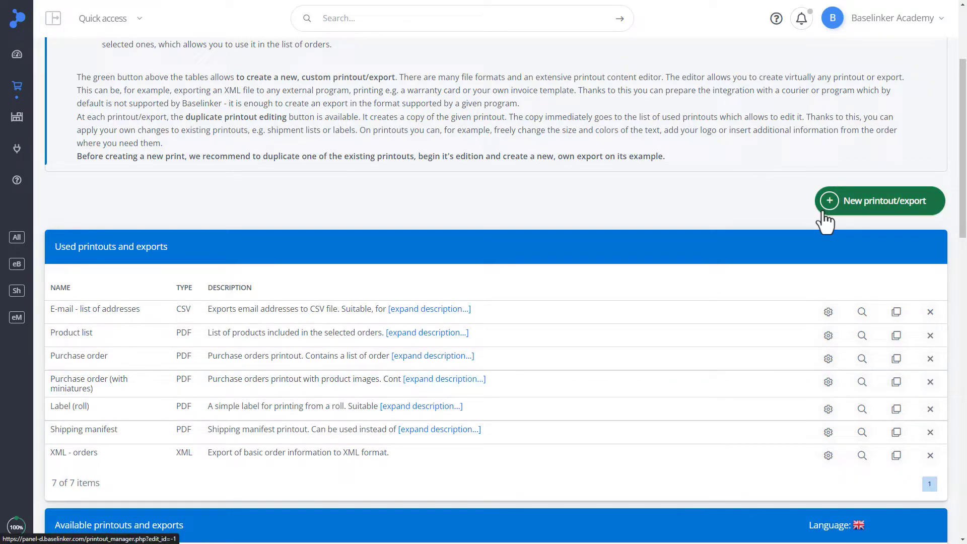
scroll(623, 200, up, 3)
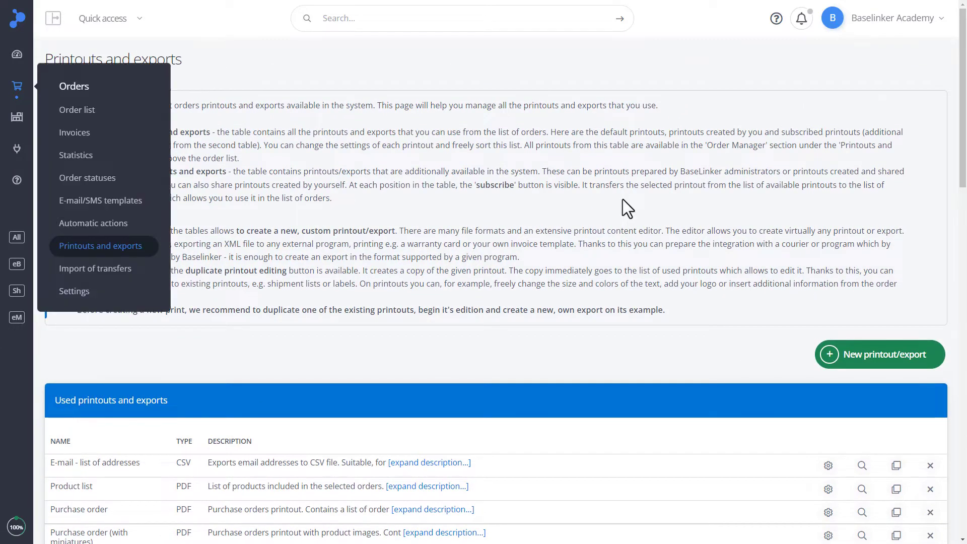
- Select orders 43061997, 40145944 and 40145853 and generate their Purchase order (with miniatures) PDF
click(63, 112)
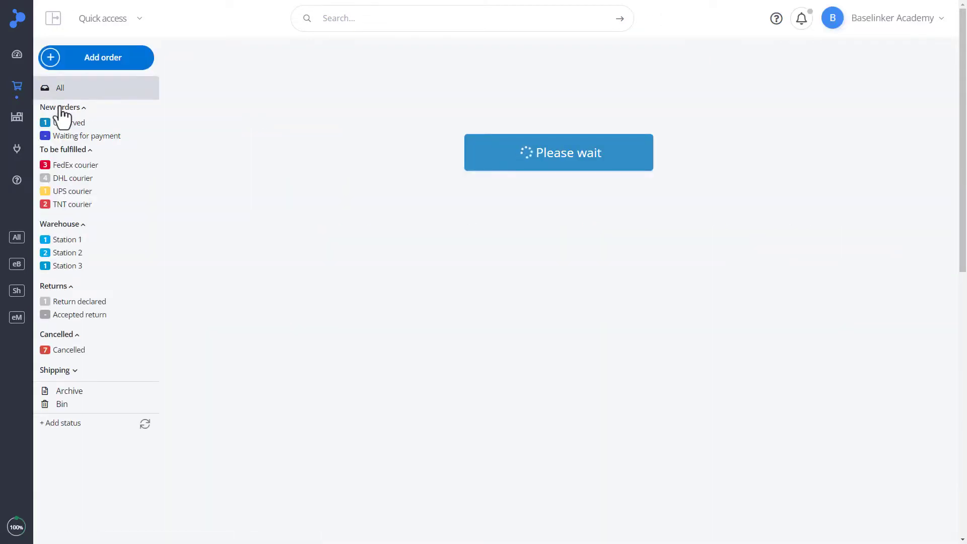
click(168, 157)
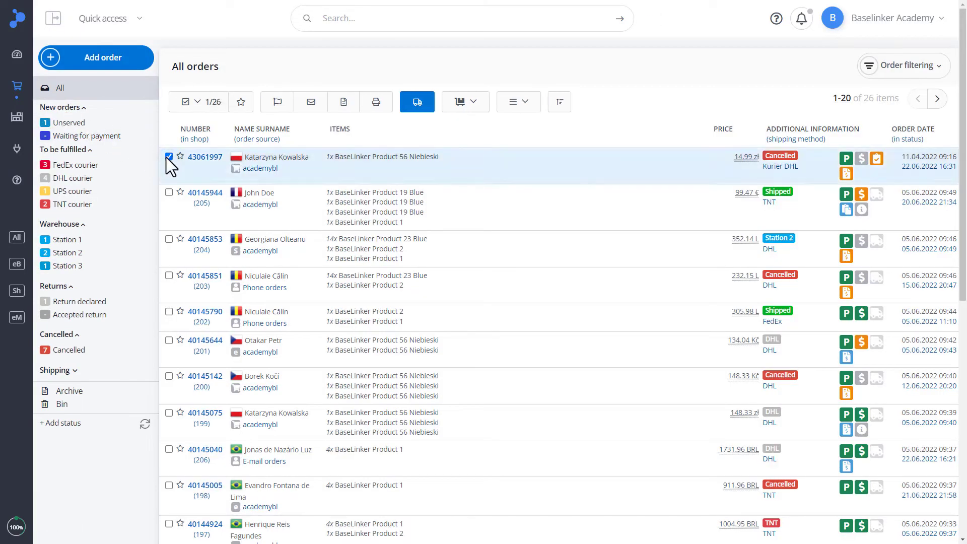
click(170, 192)
click(169, 238)
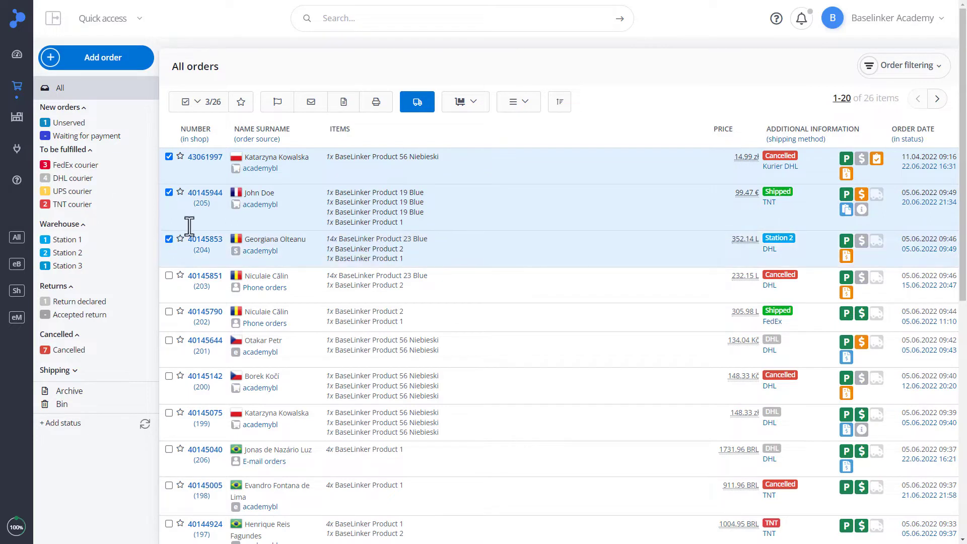
click(374, 108)
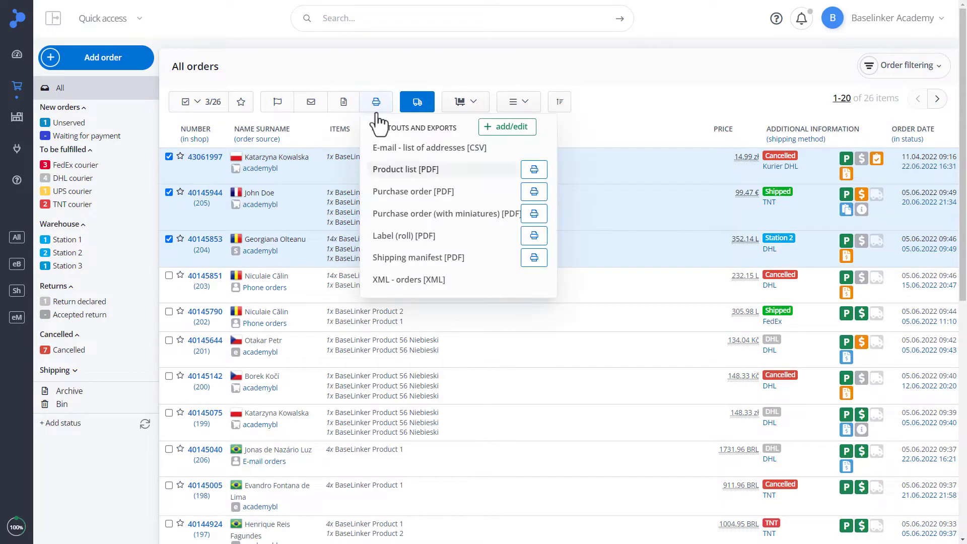
click(443, 214)
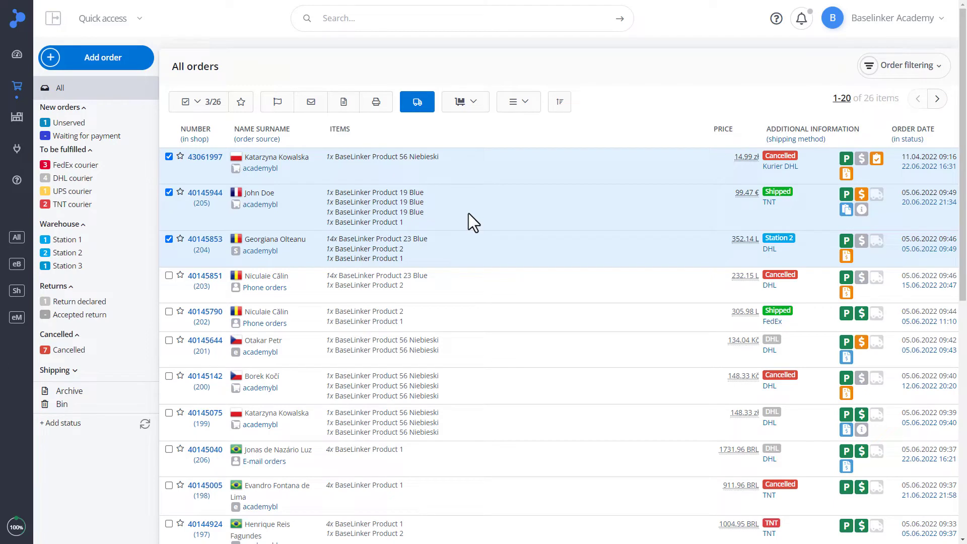
- Quick-print Purchase order (with miniatures) [PDF] using the Microsoft Print to PDF printer
click(377, 102)
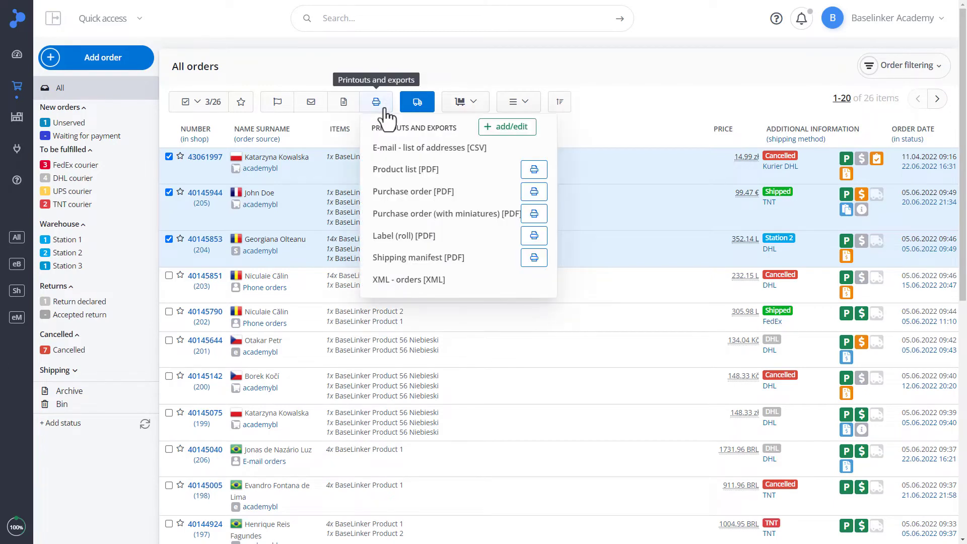
click(533, 214)
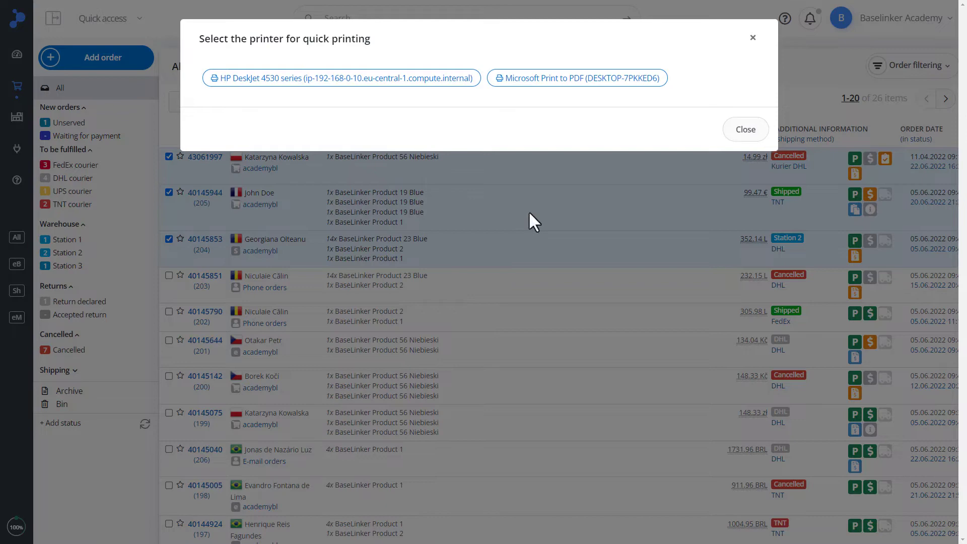
click(497, 79)
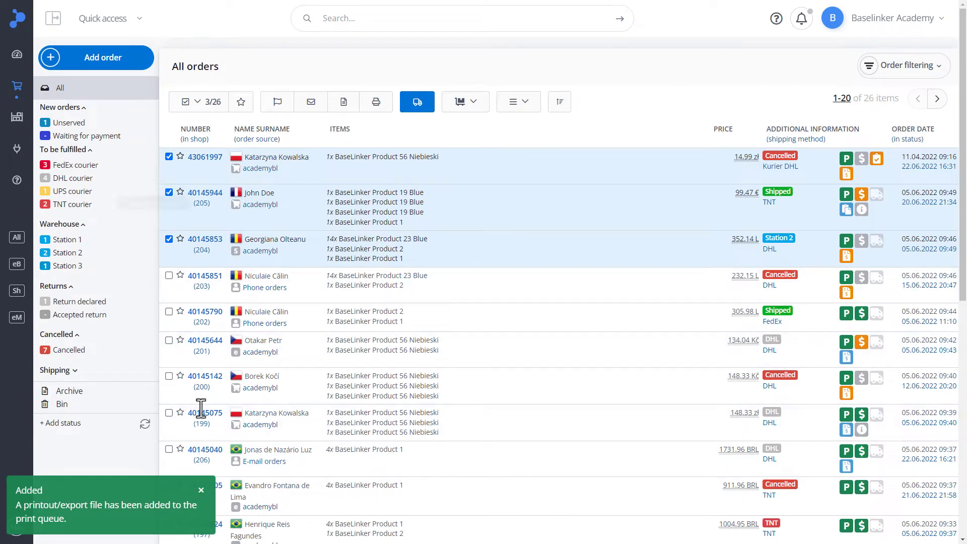
click(194, 107)
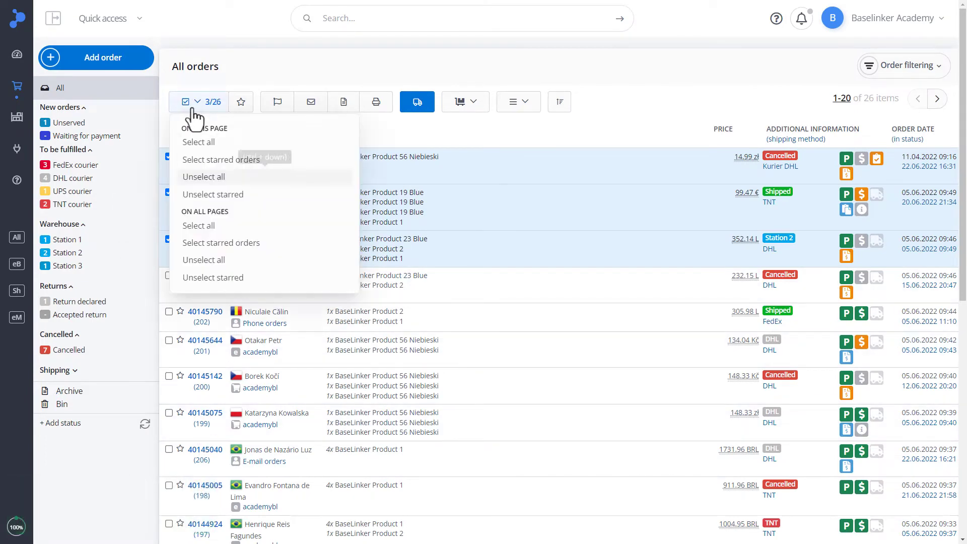
- Deselect all orders, then generate and close the Shipping manifest [PDF] from order 43061997's card
click(207, 260)
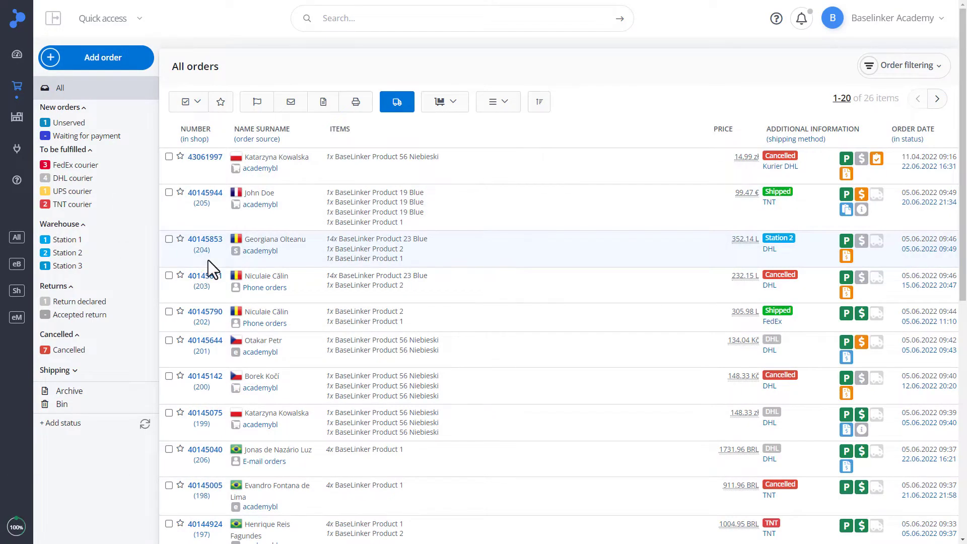
click(209, 158)
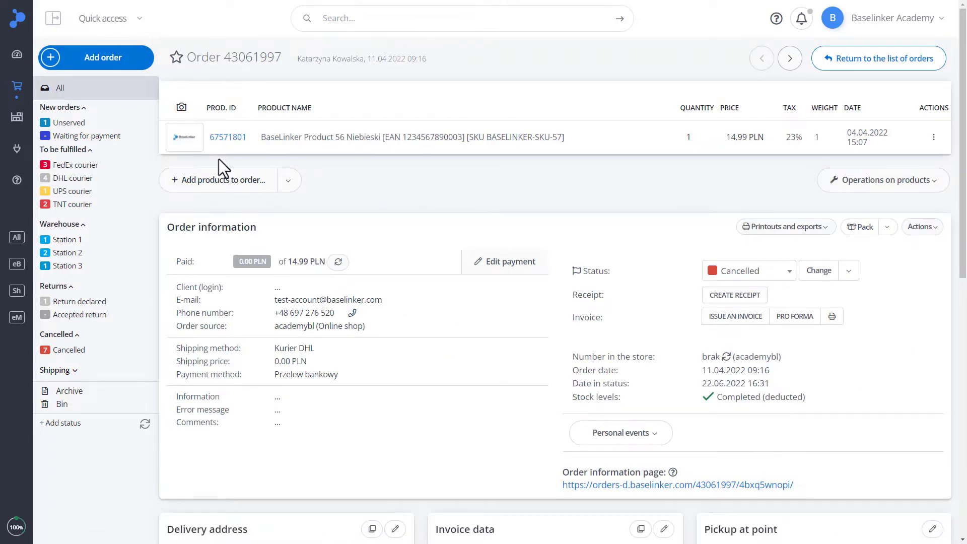
click(785, 228)
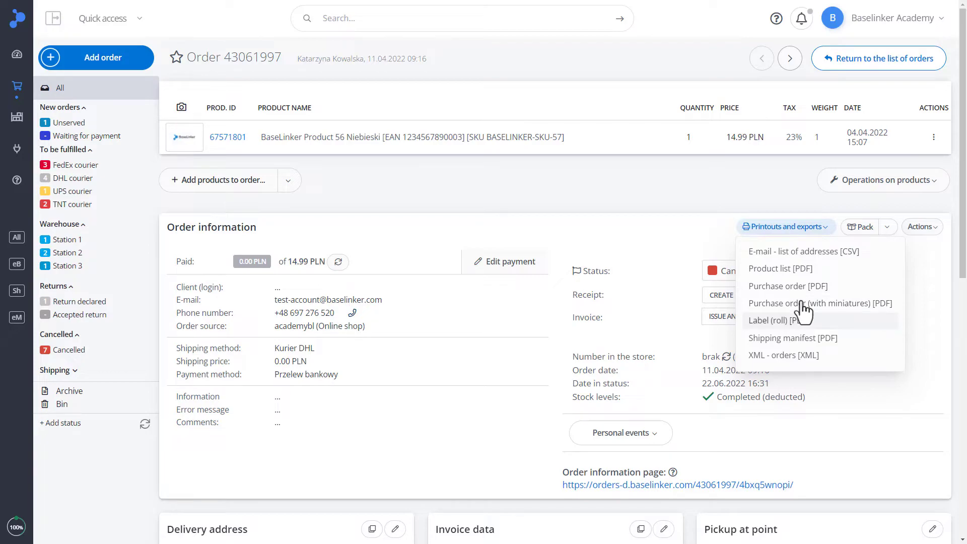
click(800, 339)
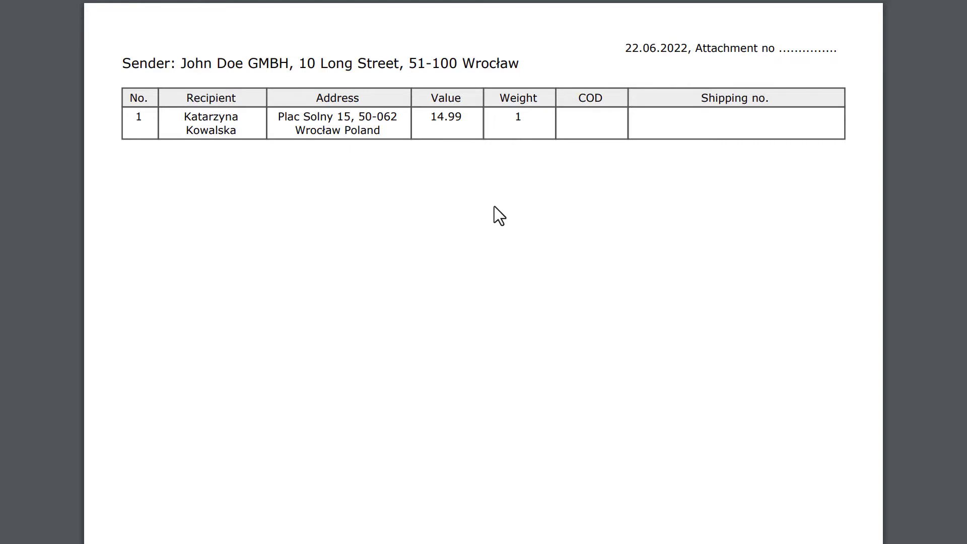
key(ctrl+w)
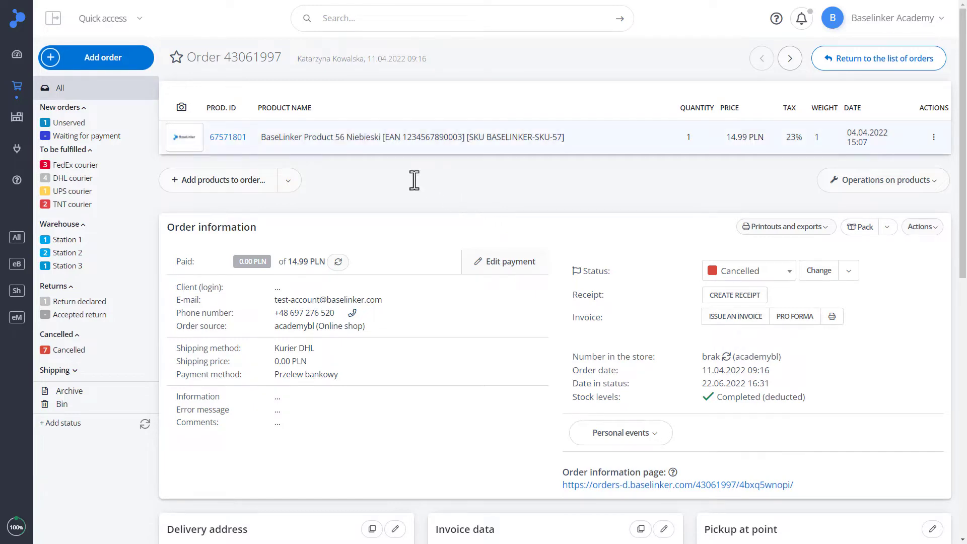
- Select all 20 orders on the All orders page and generate a Shipping manifest [PDF]
click(120, 88)
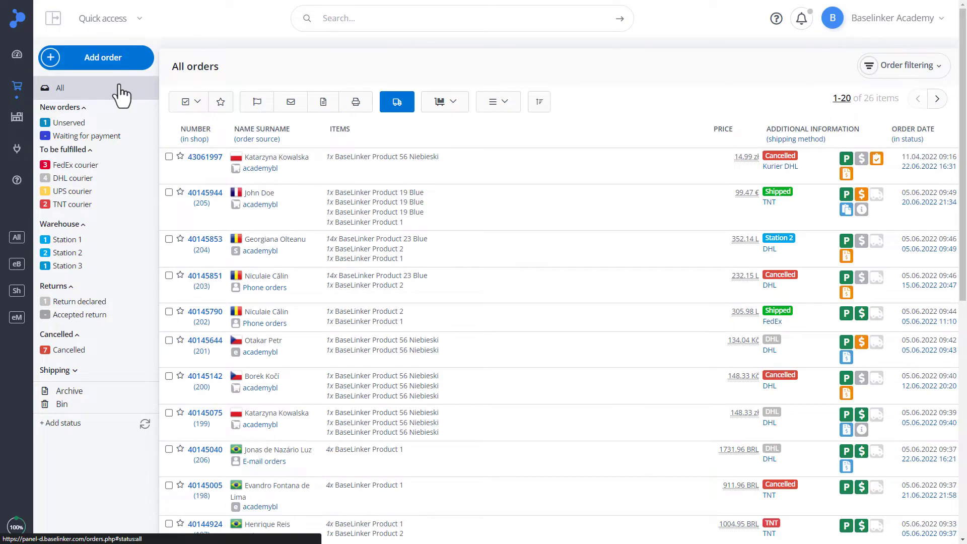
click(185, 105)
click(197, 142)
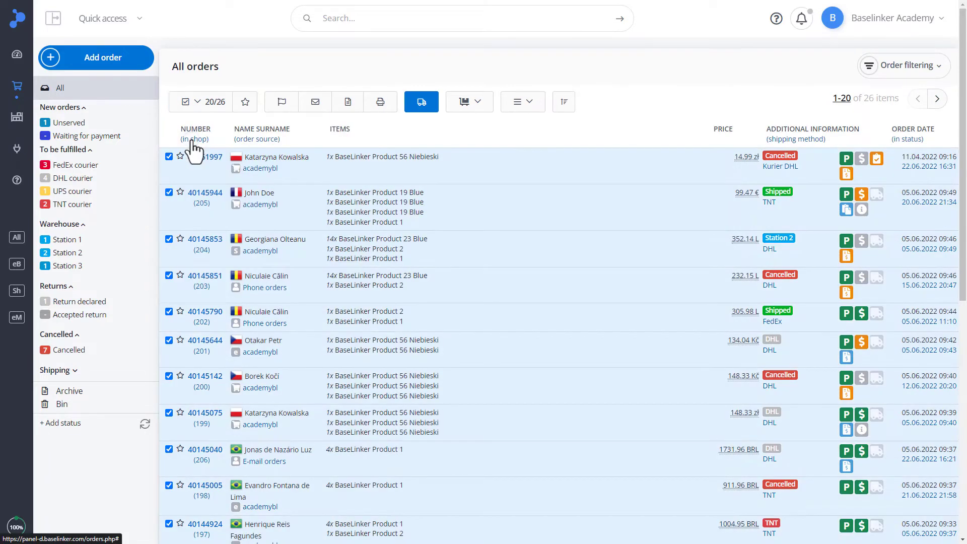
click(379, 108)
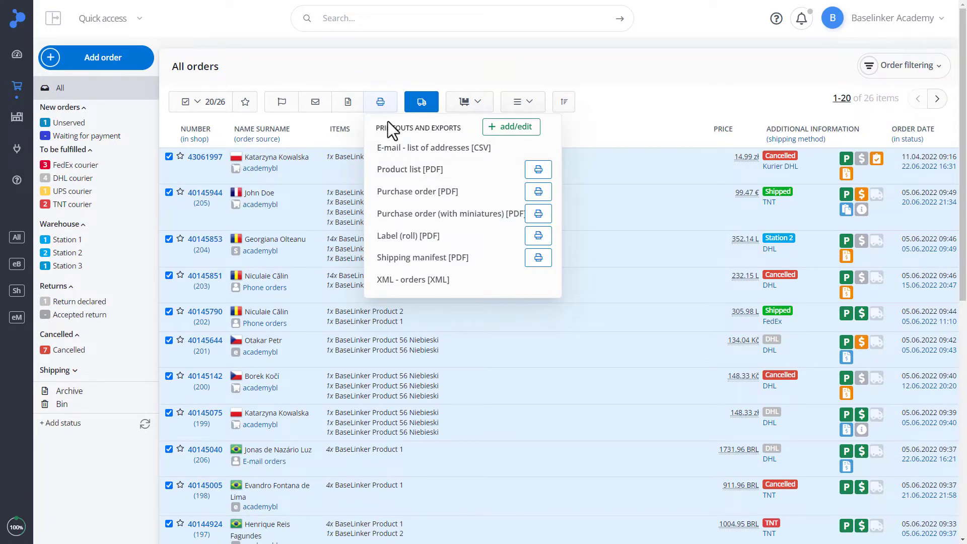
click(478, 259)
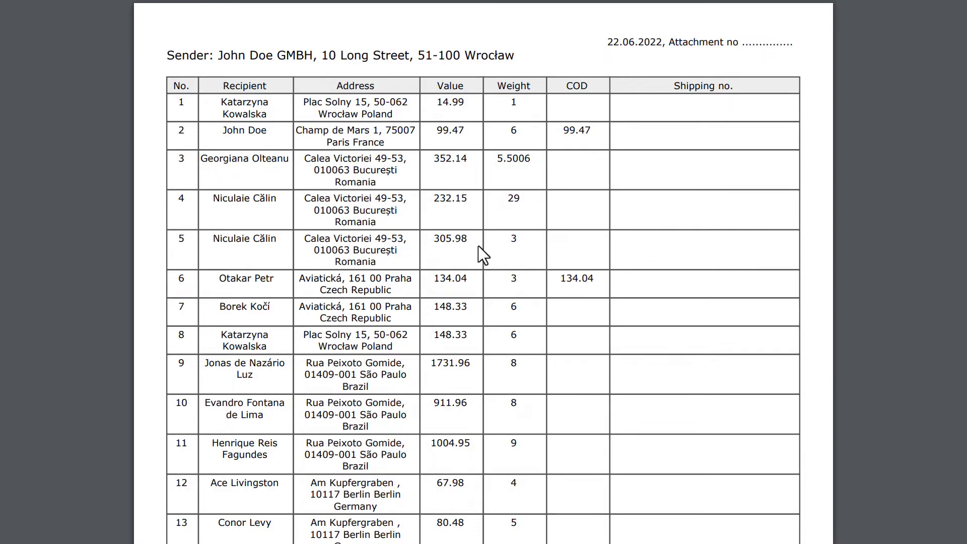
- Close the manifest and export the selected orders with XML - orders [XML]
key(ctrl+w)
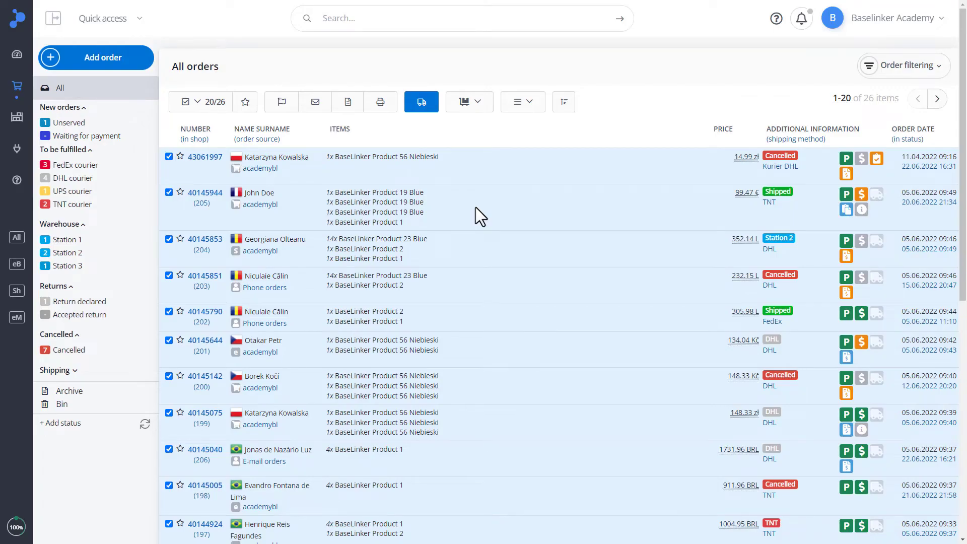
click(377, 106)
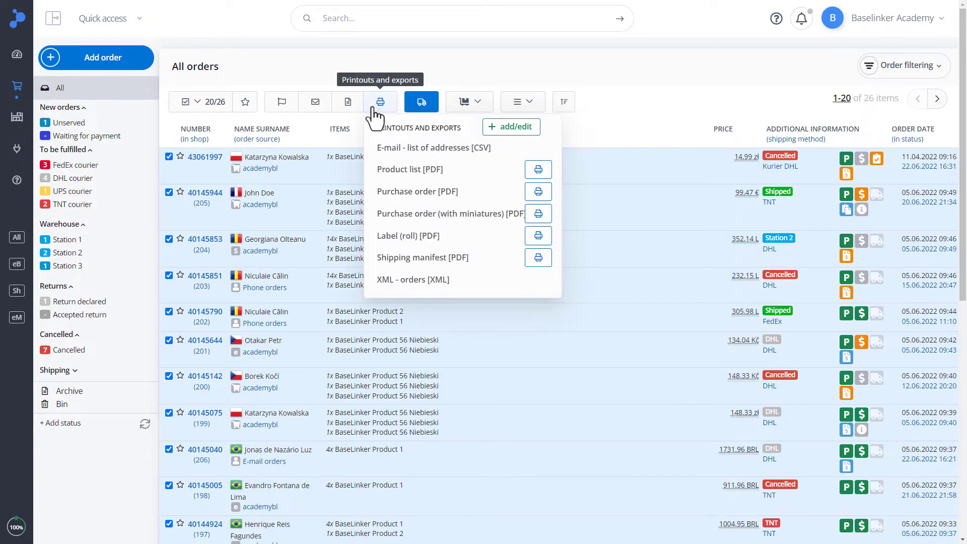
click(417, 280)
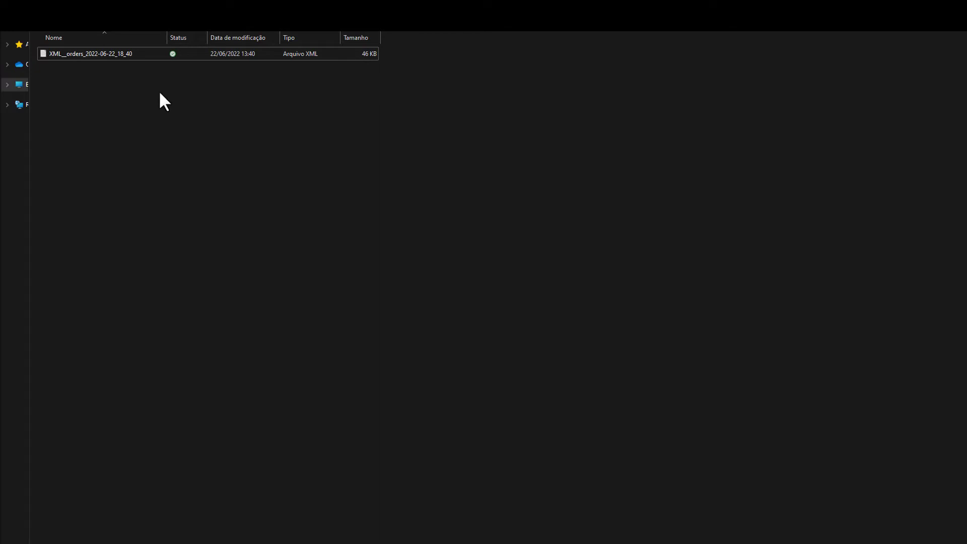
- Open XML_orders_2022-06-22_18_40 in Notepad and scroll through its order fields
double_click(129, 53)
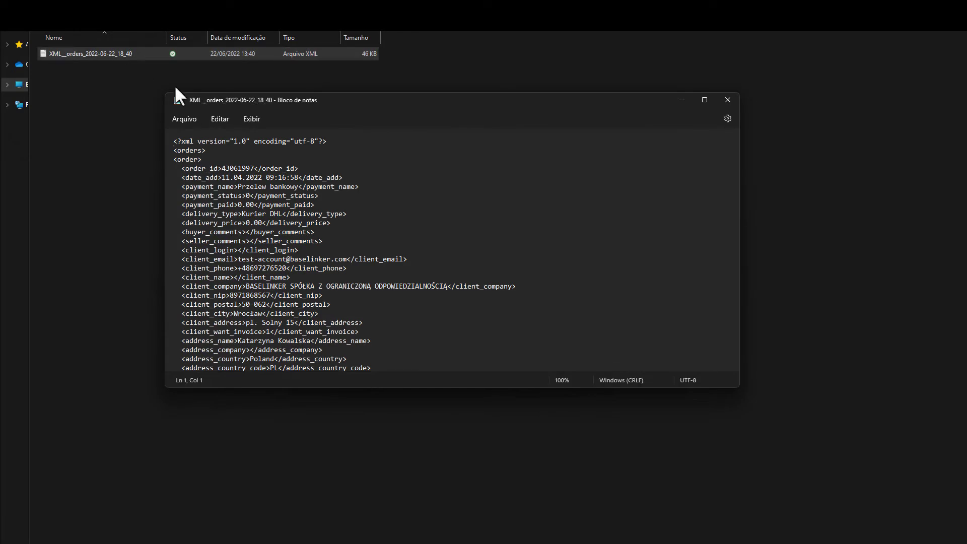
scroll(335, 203, down, 5)
scroll(335, 203, up, 3)
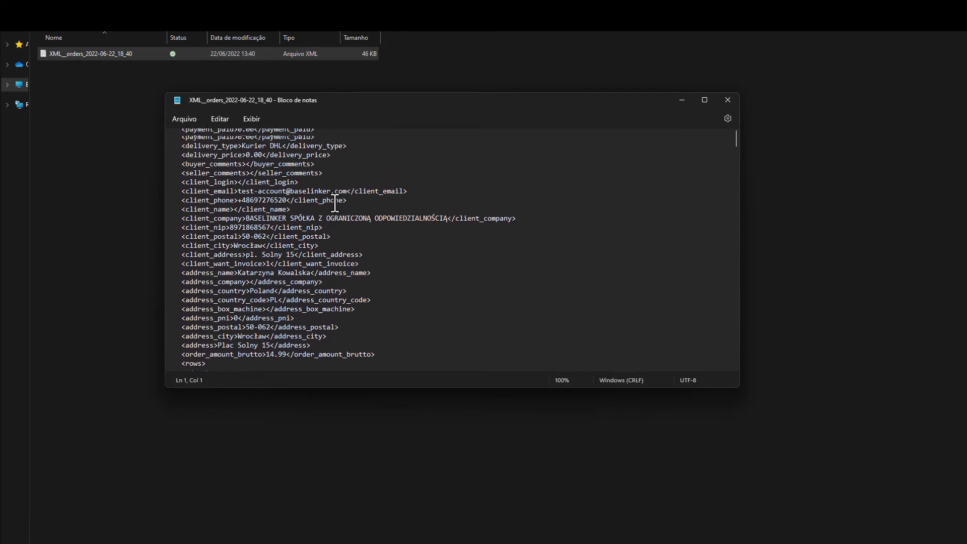
scroll(335, 203, up, 3)
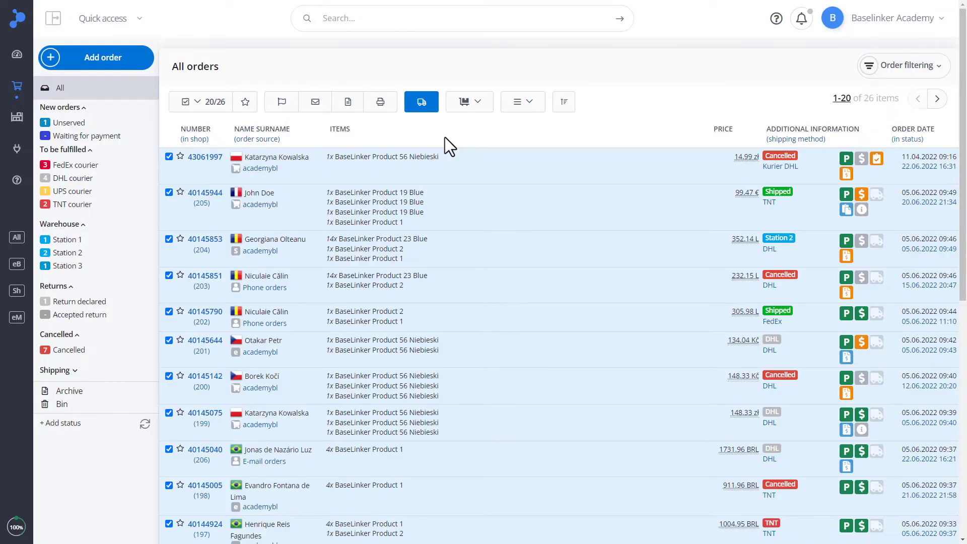
- Subscribe to the E-mail - list of addresses [CSV] export and confirm it appears in Used printouts
mouse_move(21, 97)
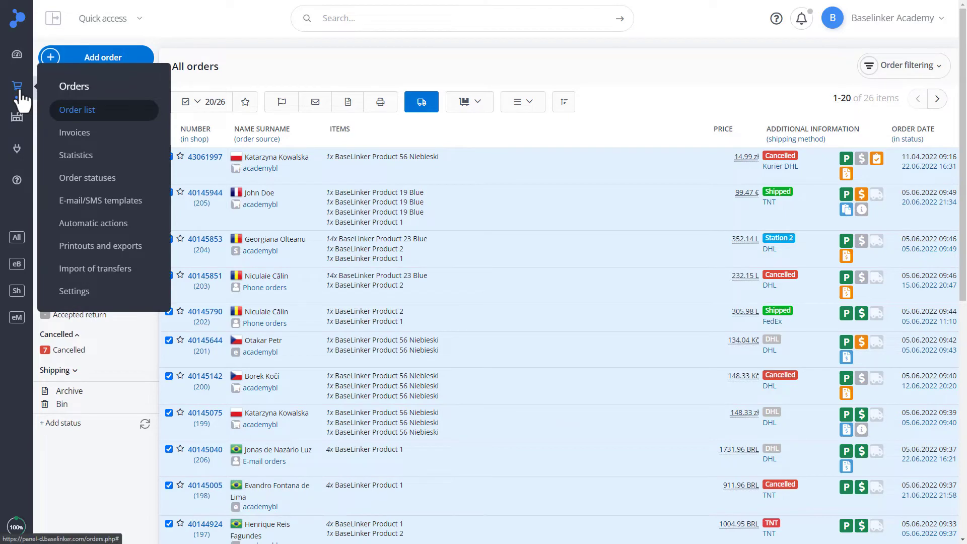
click(74, 248)
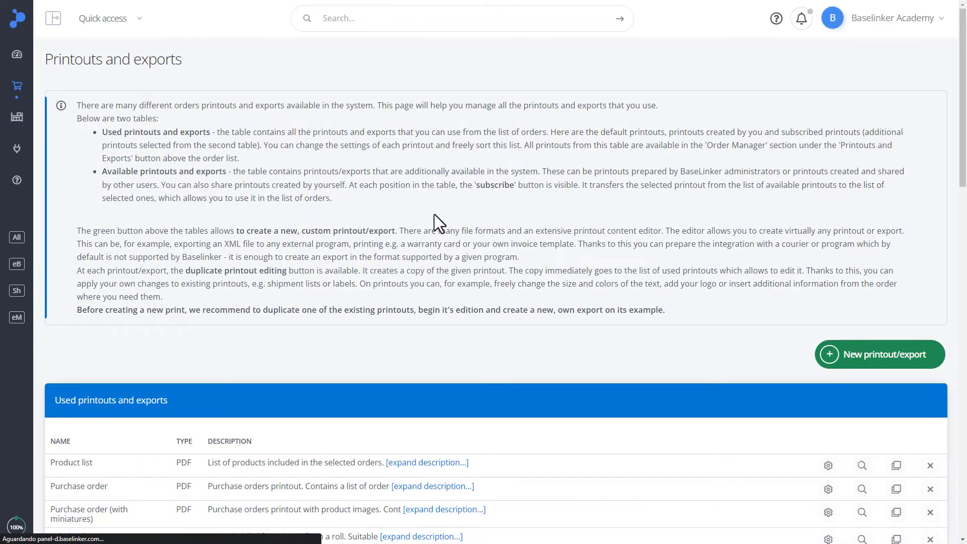
scroll(434, 214, down, 4)
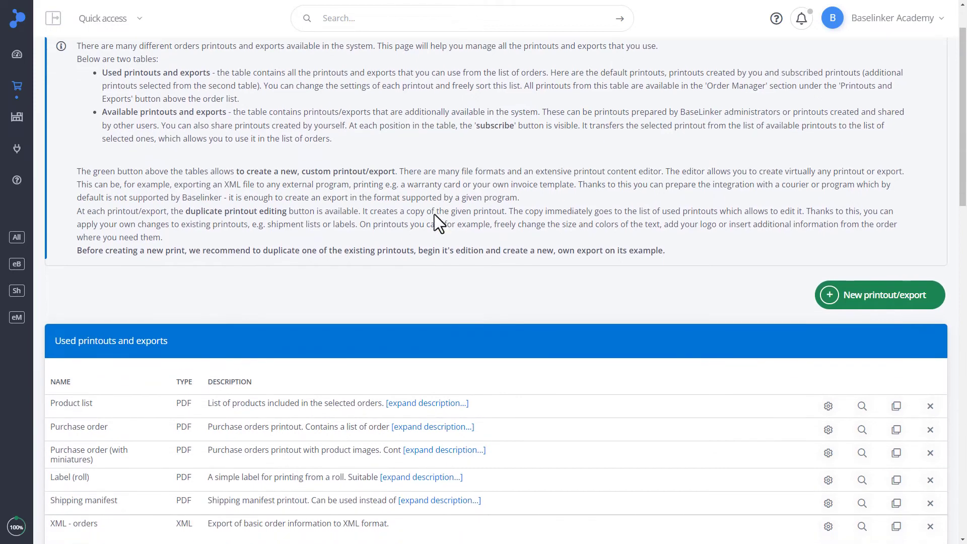
scroll(434, 214, down, 5)
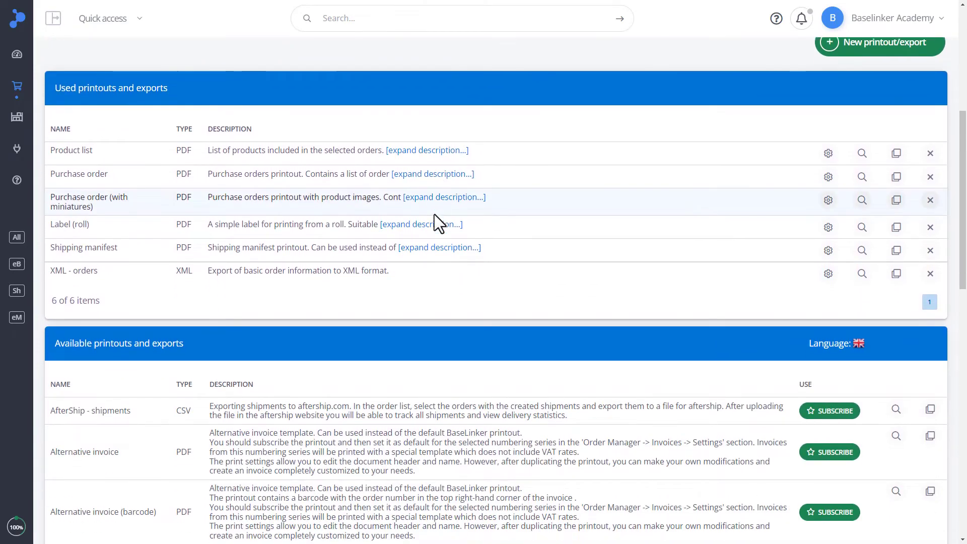
scroll(434, 214, down, 5)
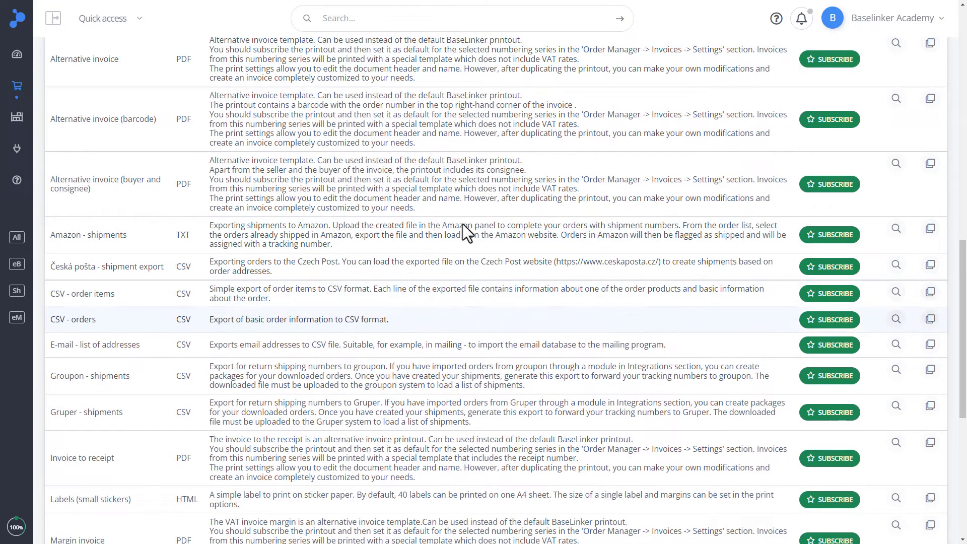
click(821, 348)
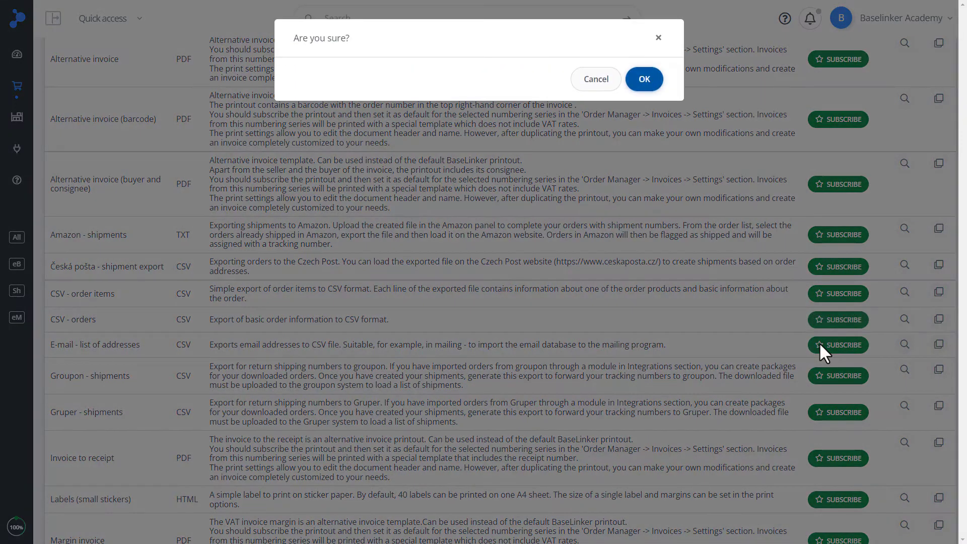
click(645, 80)
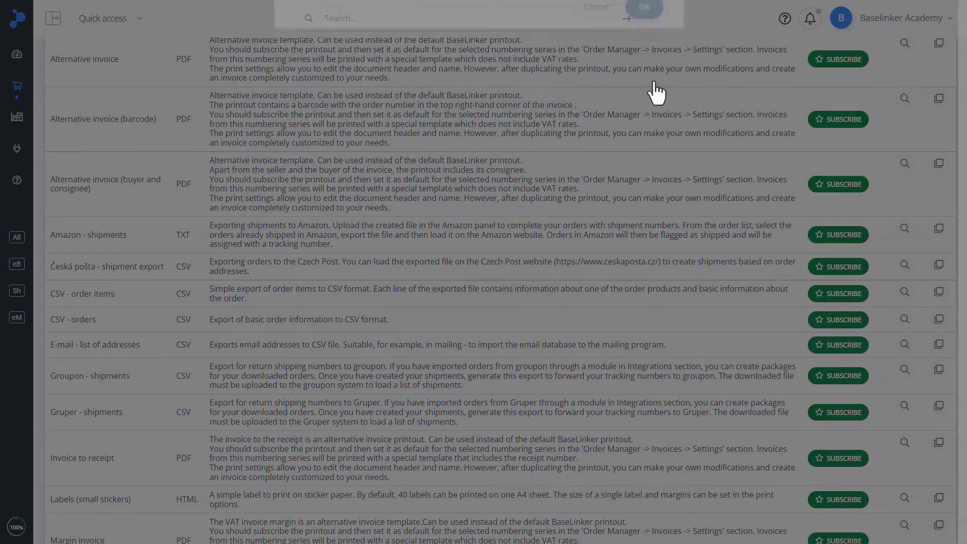
scroll(517, 225, up, 10)
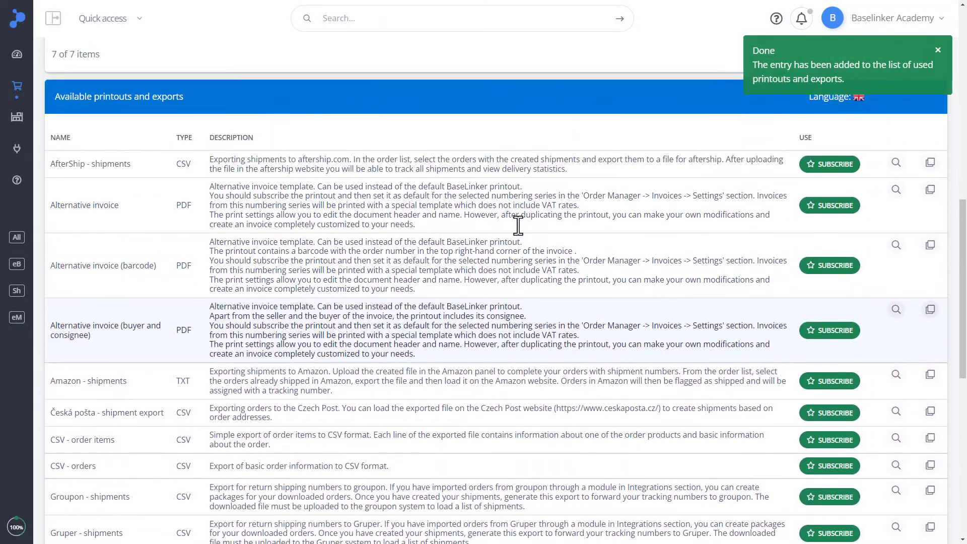
scroll(476, 241, up, 5)
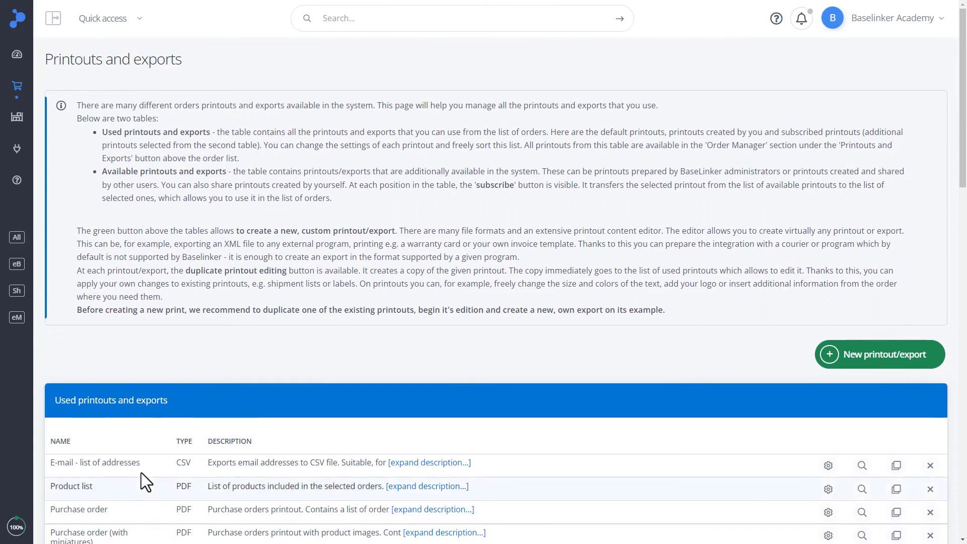
drag(143, 458, 35, 461)
click(175, 432)
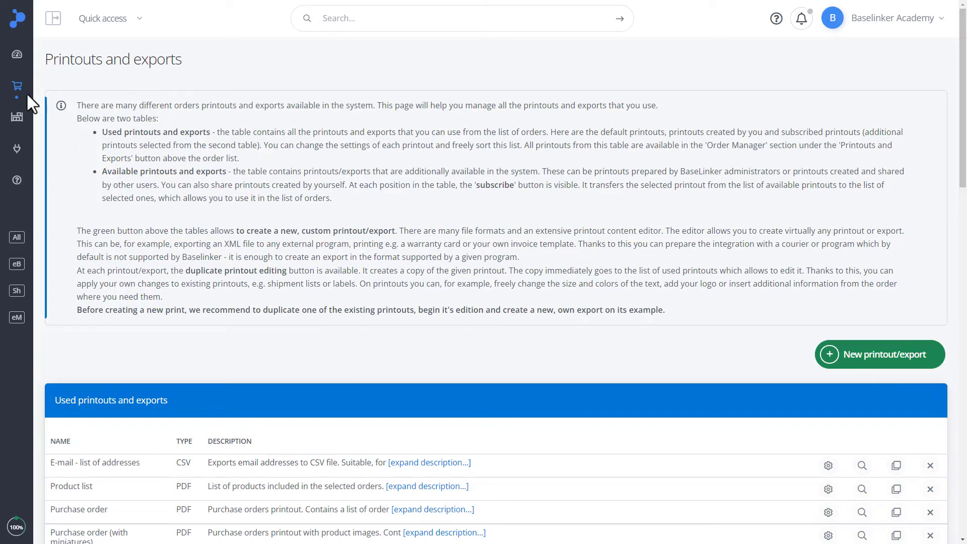
- Select the first three orders and export them as E-mail - list of addresses [CSV]
mouse_move(17, 90)
click(57, 108)
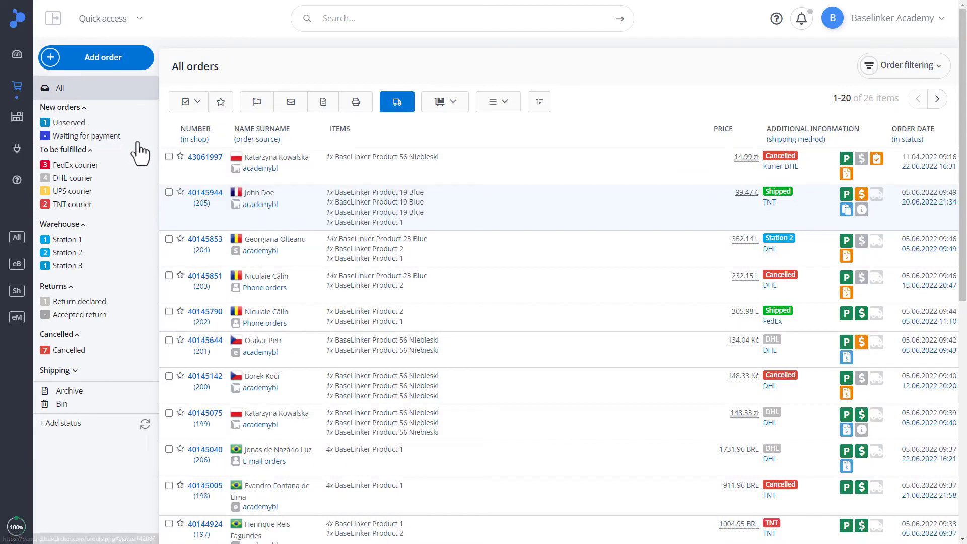
click(169, 156)
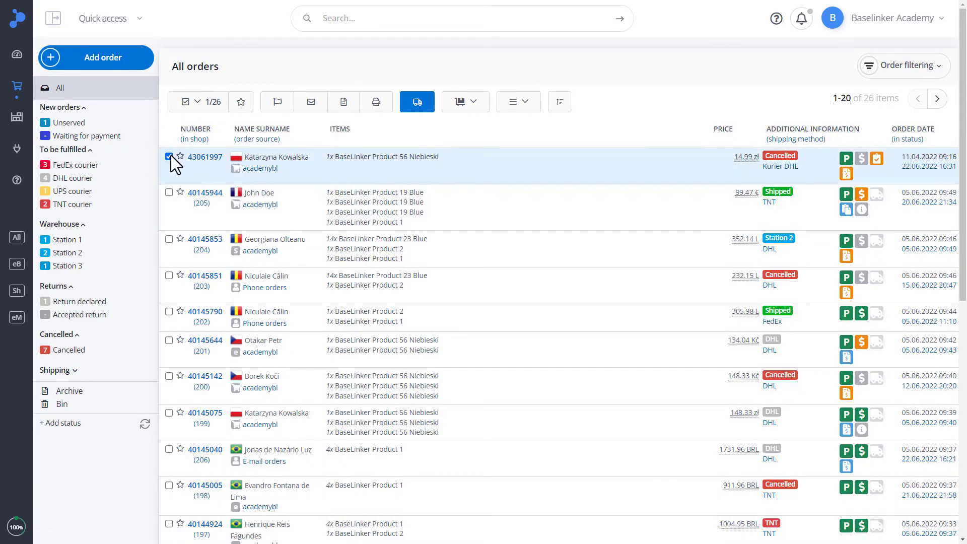
click(169, 192)
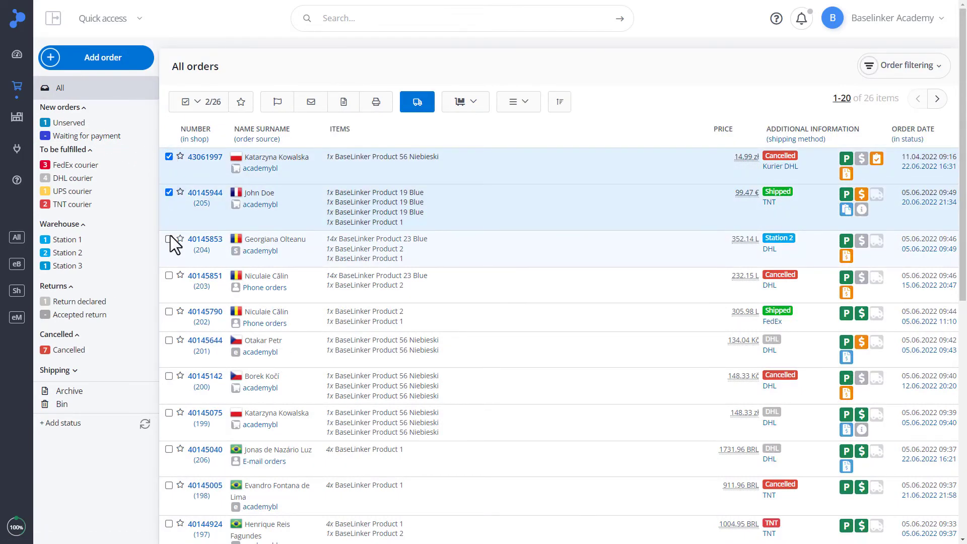
click(169, 239)
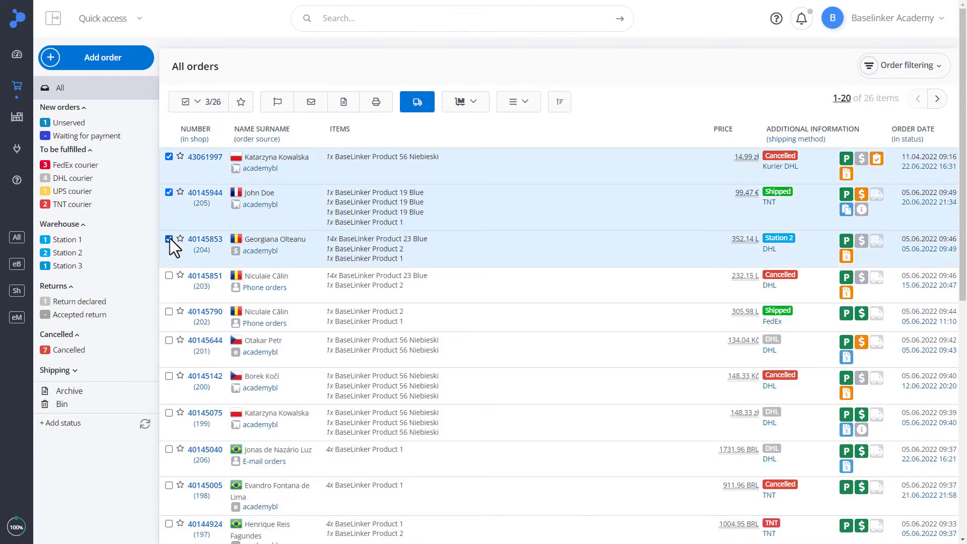
click(378, 104)
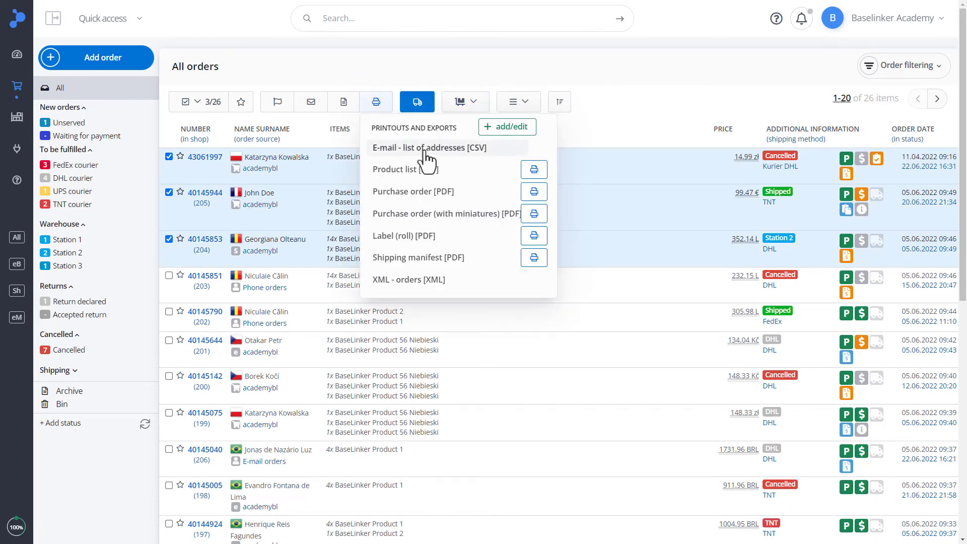
click(426, 149)
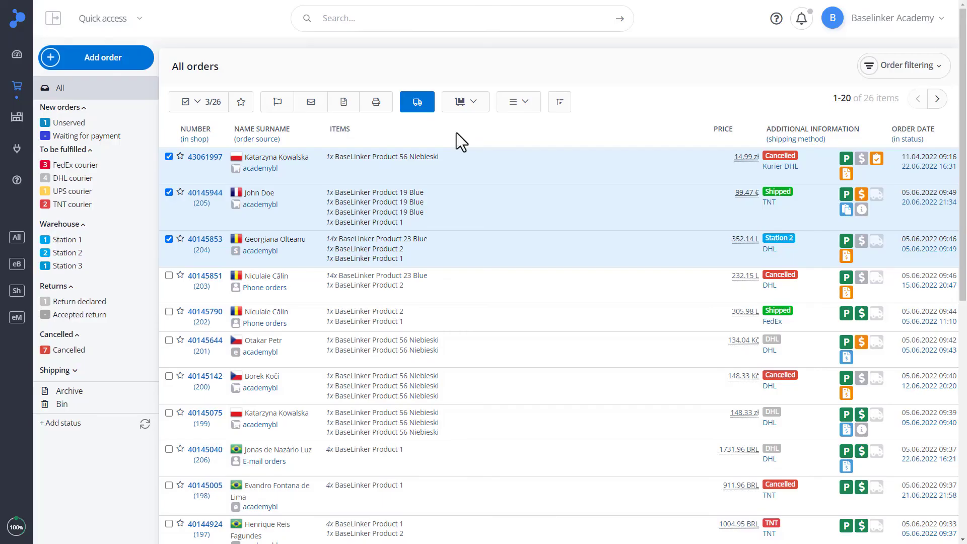
scroll(456, 132, down, 3)
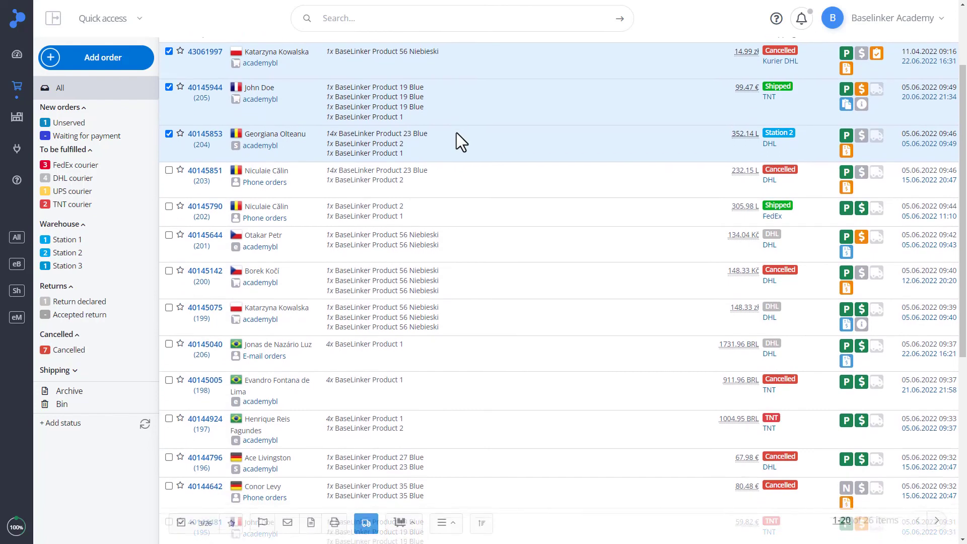